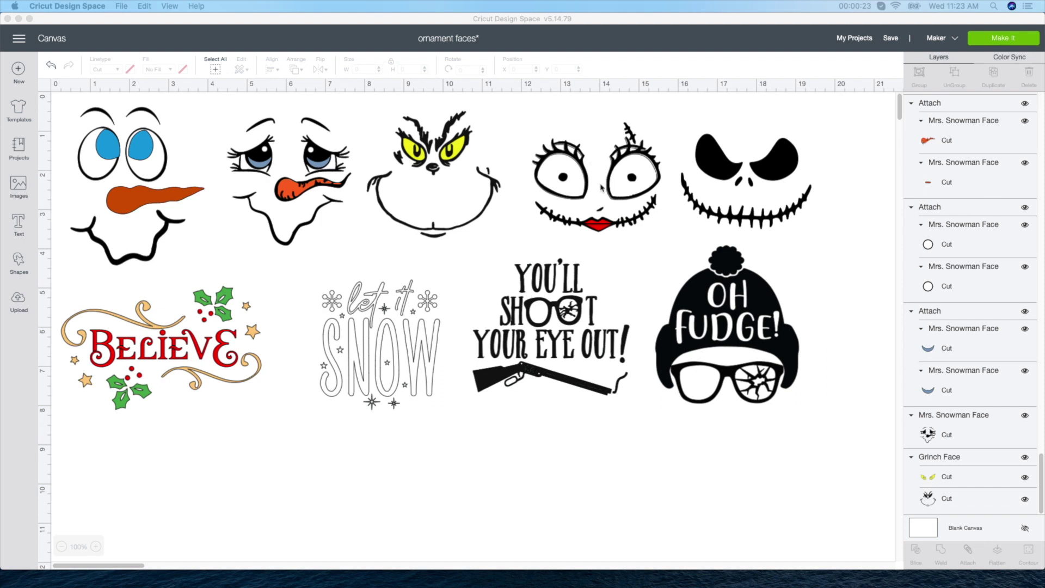
Move the black Sally face layer off its matching layers and back into place over them.
left_click(626, 188)
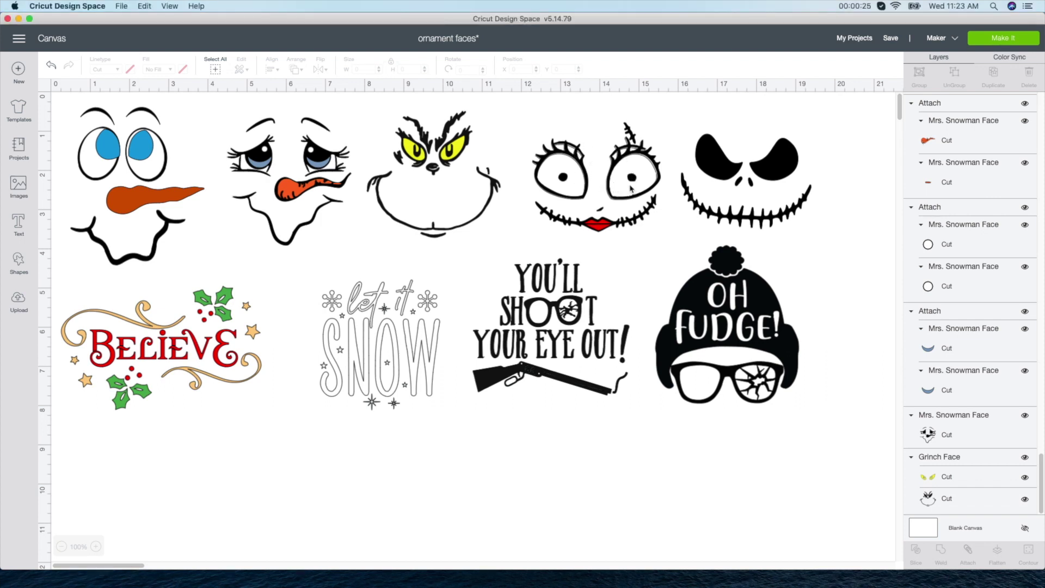
left_click_drag(627, 190, 642, 204)
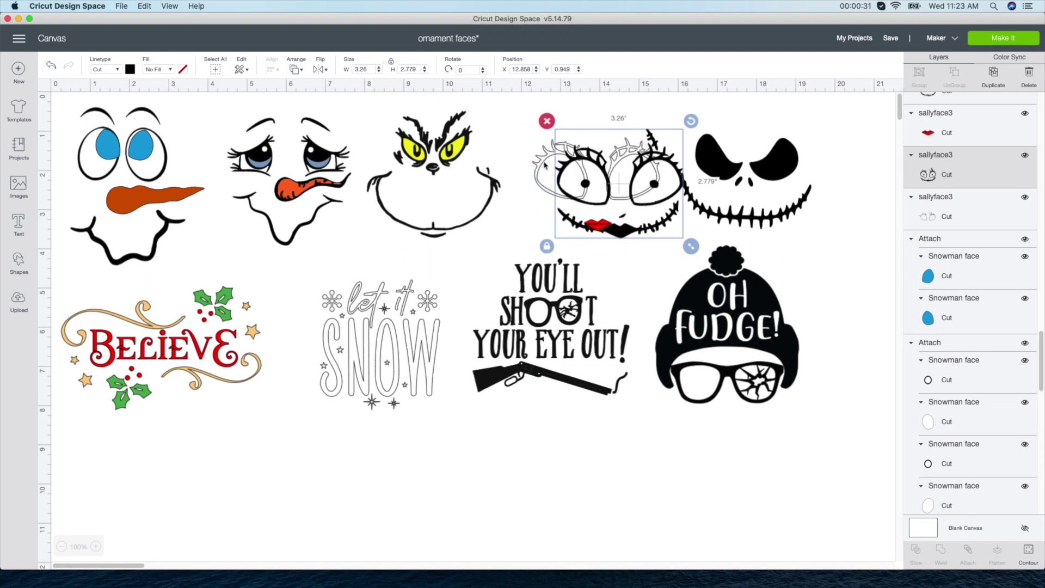
left_click_drag(640, 180, 619, 174)
left_click(602, 228)
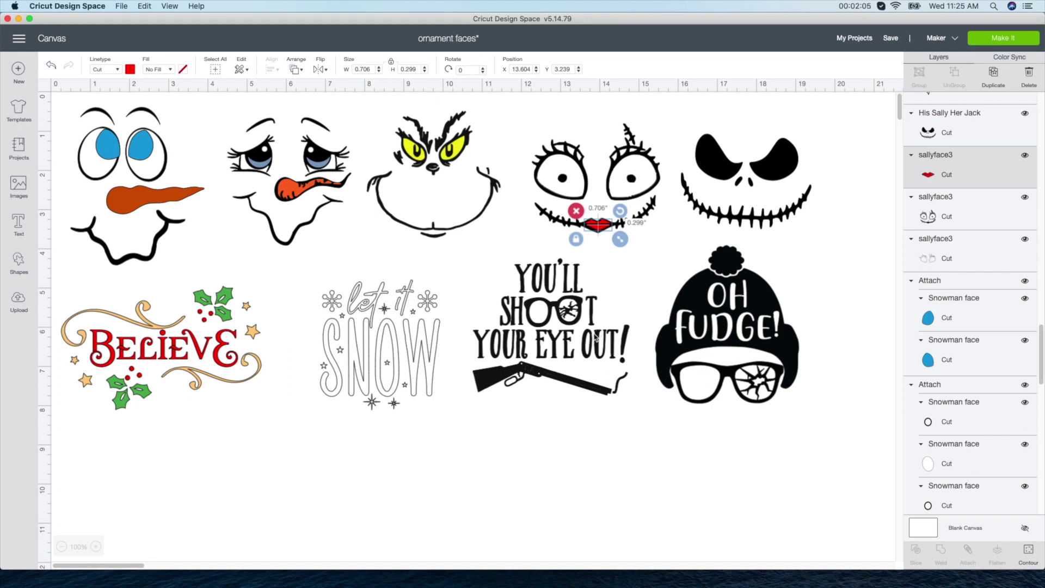
Nudge the grouped Grinch face slightly to the right and up on the canvas.
left_click(447, 164)
left_click_drag(446, 164, 449, 160)
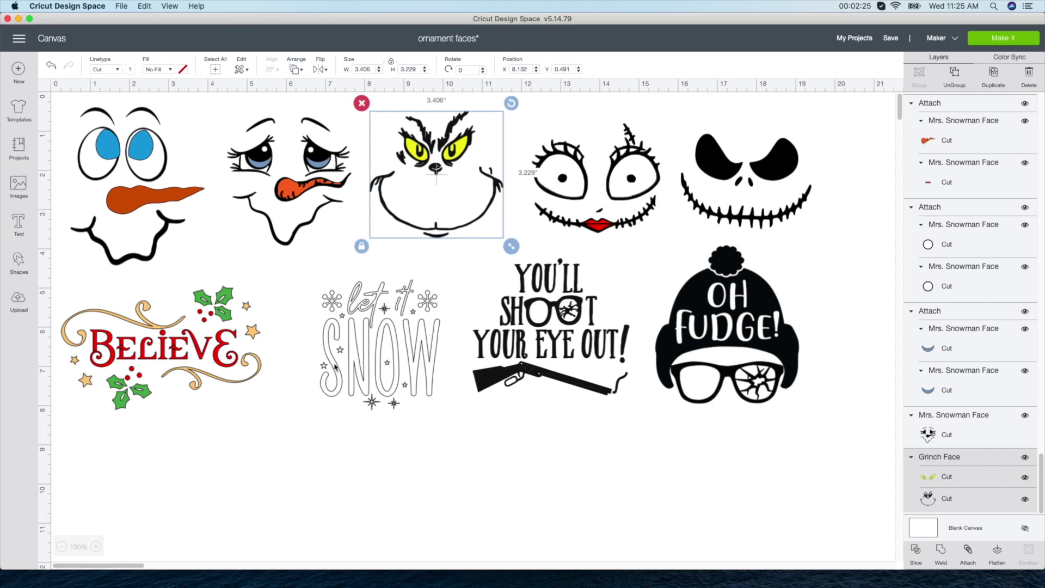
Unlock the Jack face's proportions and set its width and height to 3 inches each.
left_click(740, 170)
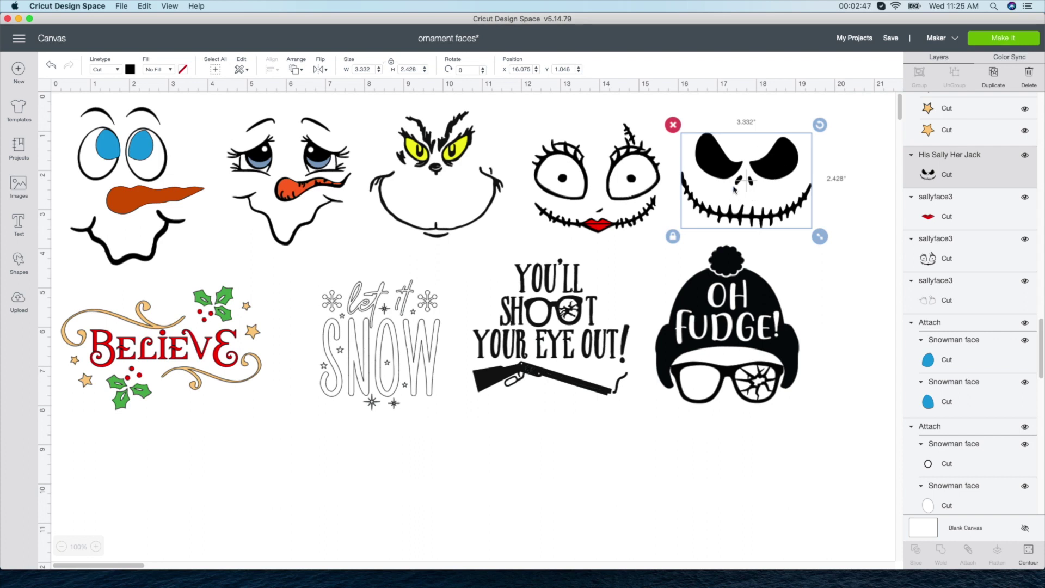
left_click(390, 62)
double_click(371, 70)
type("3")
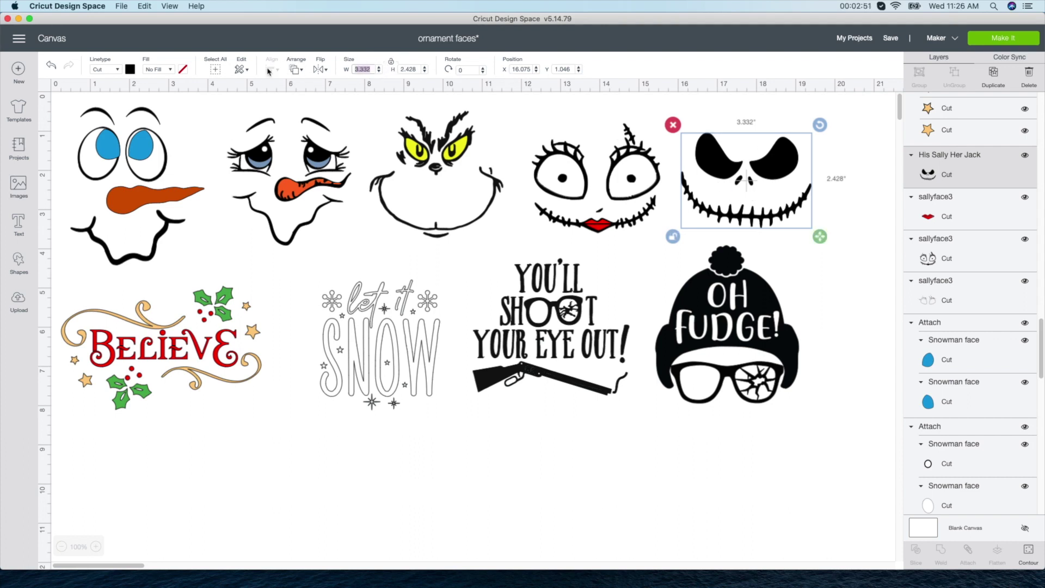
key("Tab")
type("3")
key("Return")
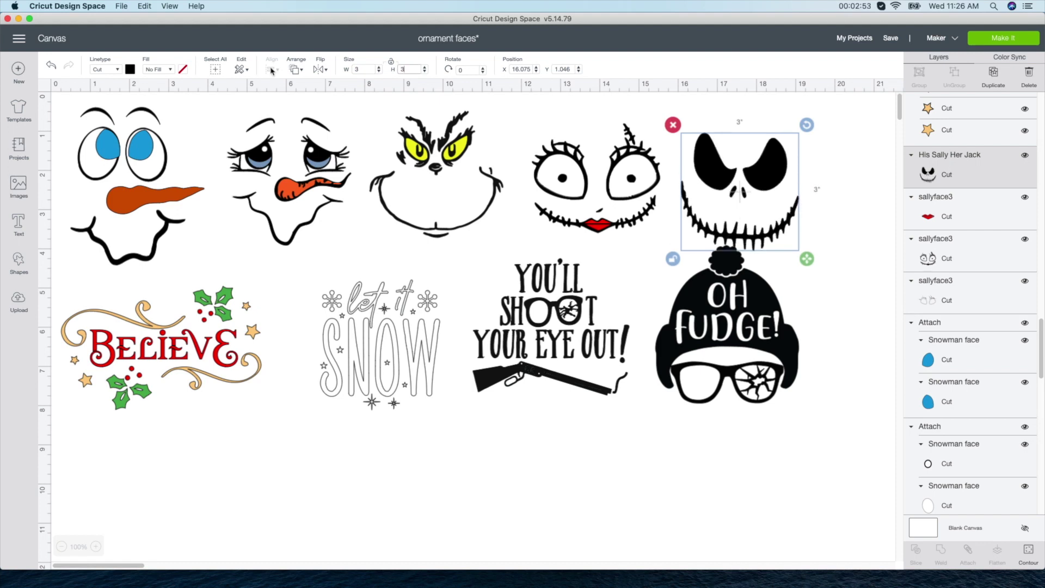
Select all the Sally face layers together and resize them to 3 inches wide by 3 inches high, with proportions unlocked.
left_click(599, 224)
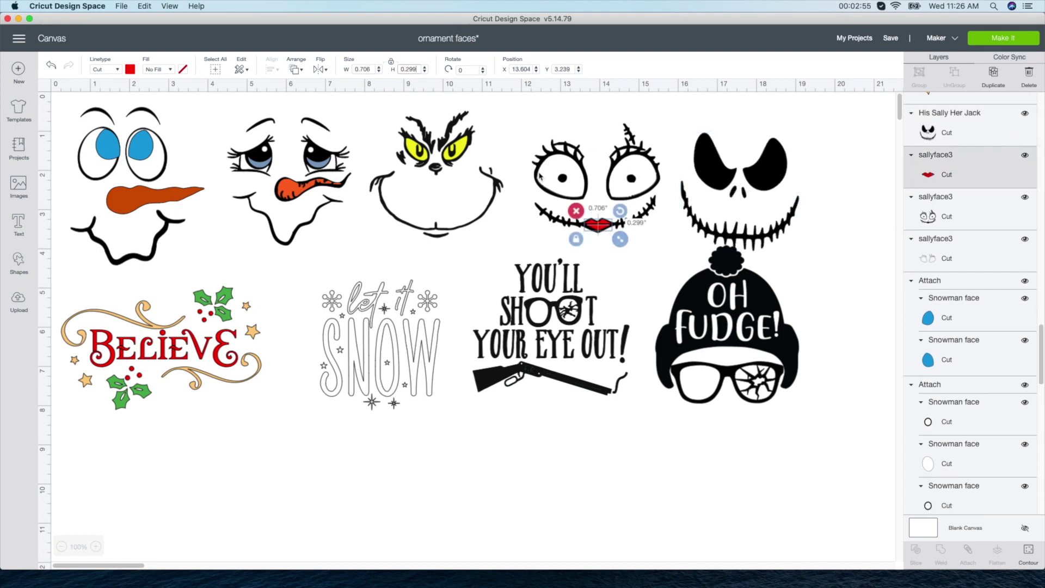
left_click_drag(660, 248, 551, 140)
left_click(361, 69)
type("3")
key("Tab")
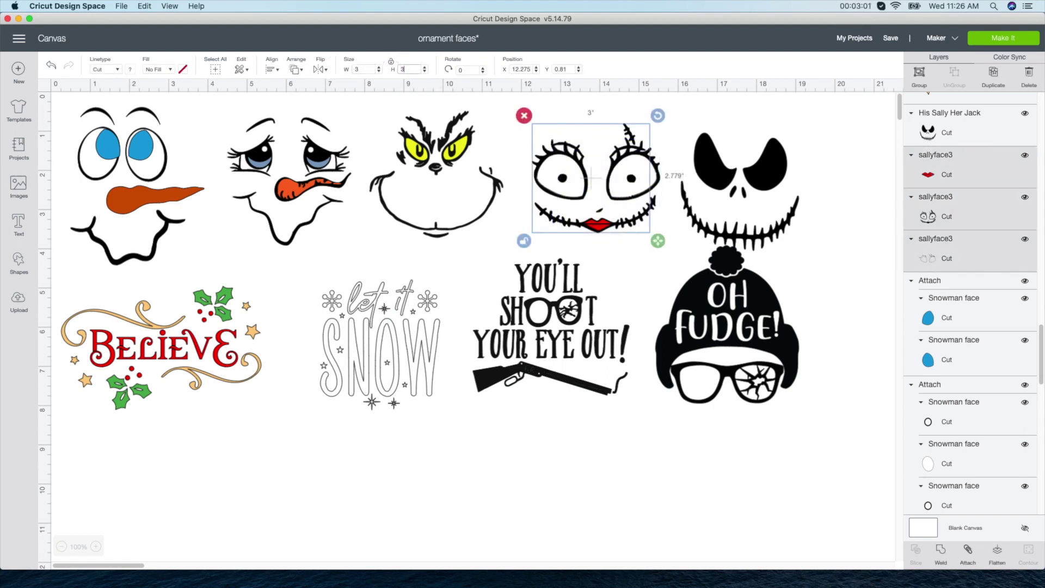
type("3")
key("Tab")
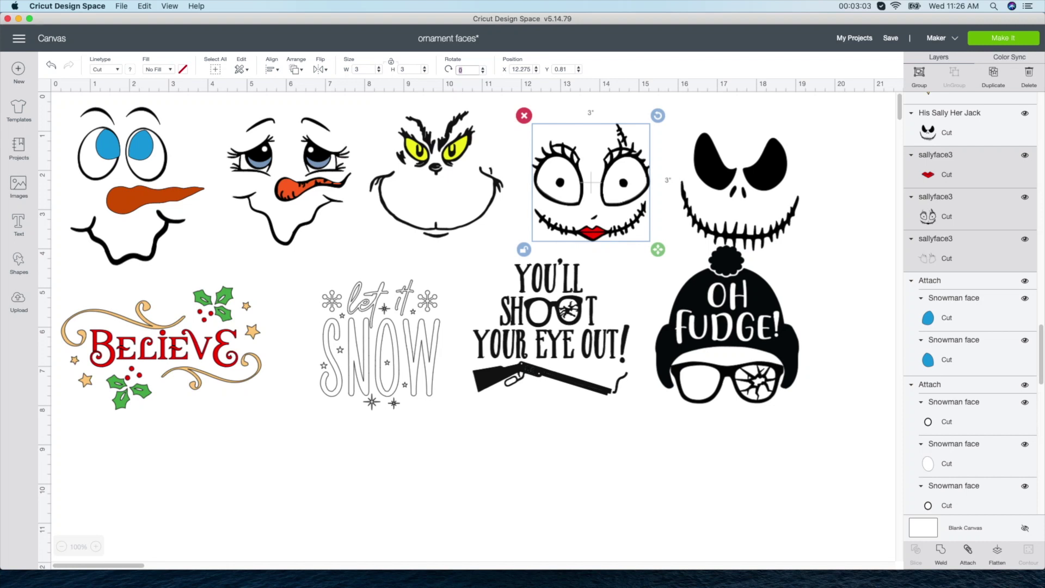
left_click(468, 251)
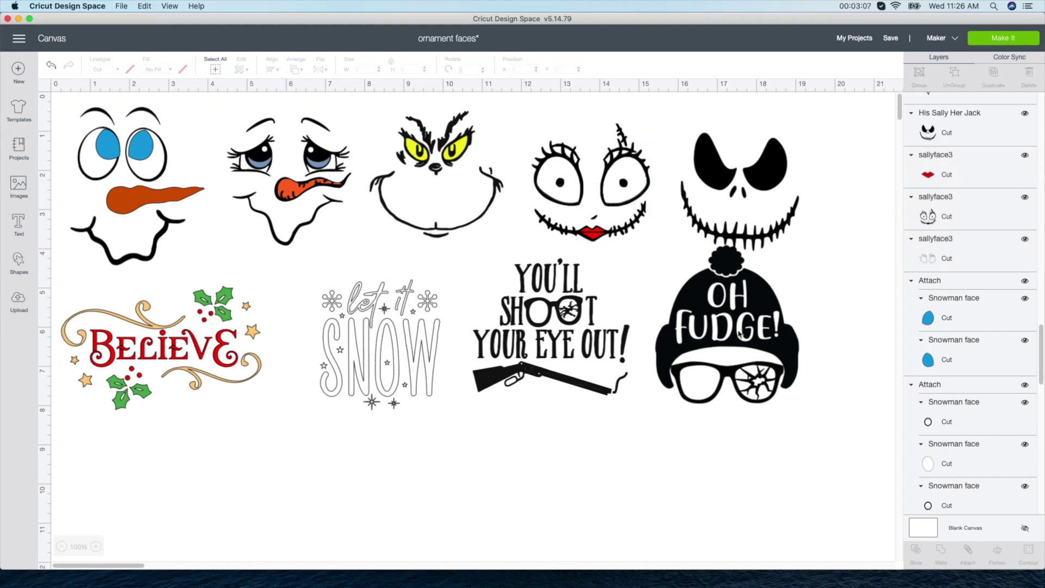
Move the Oh Fudge hat design down clear of the Jack face and resize it unproportionally to 3 by 3 inches.
left_click(755, 353)
left_click_drag(755, 352, 765, 386)
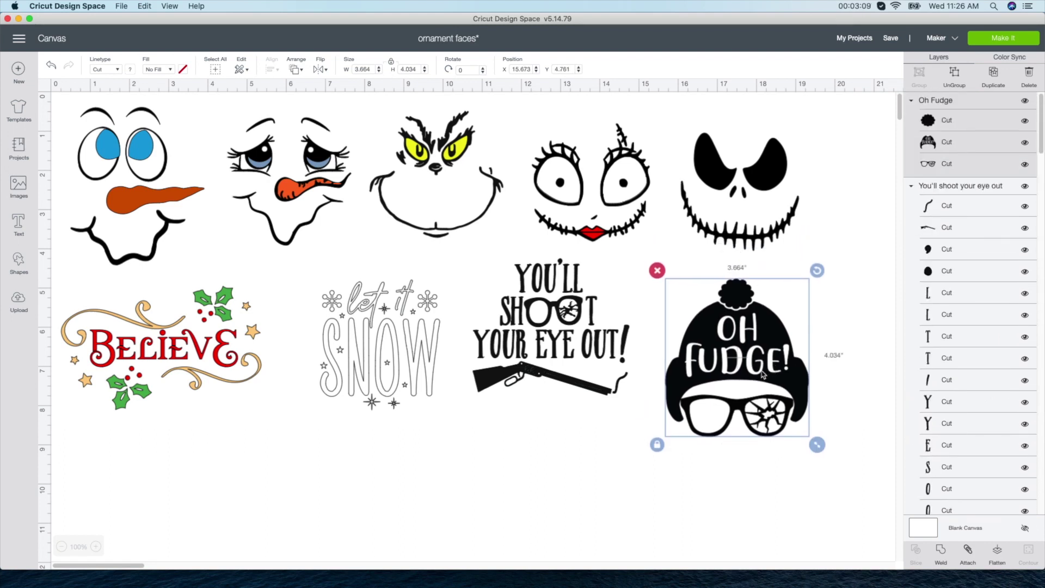
left_click(390, 61)
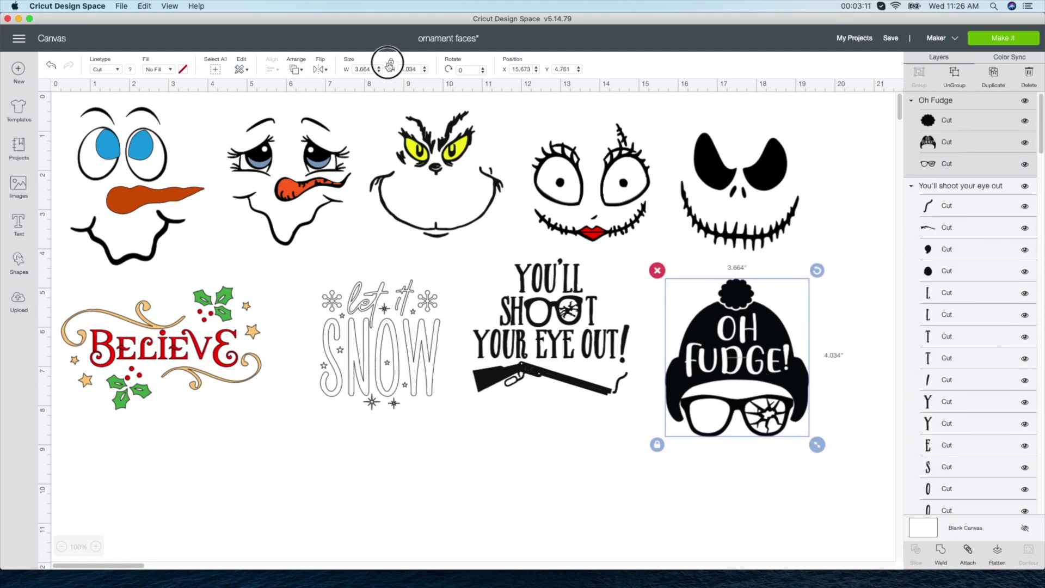
left_click(372, 68)
type("3")
key("Tab")
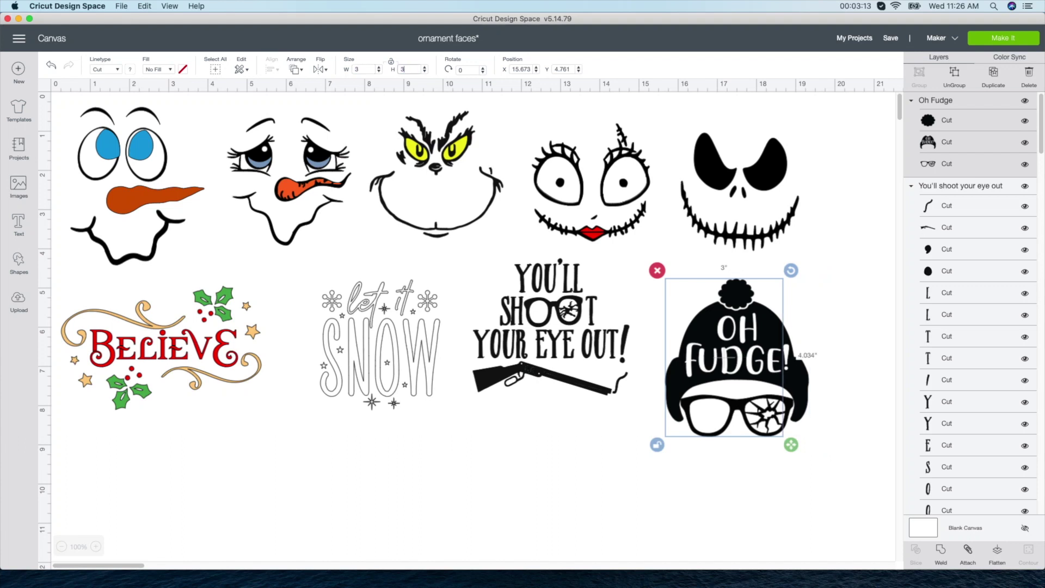
type("3")
key("Return")
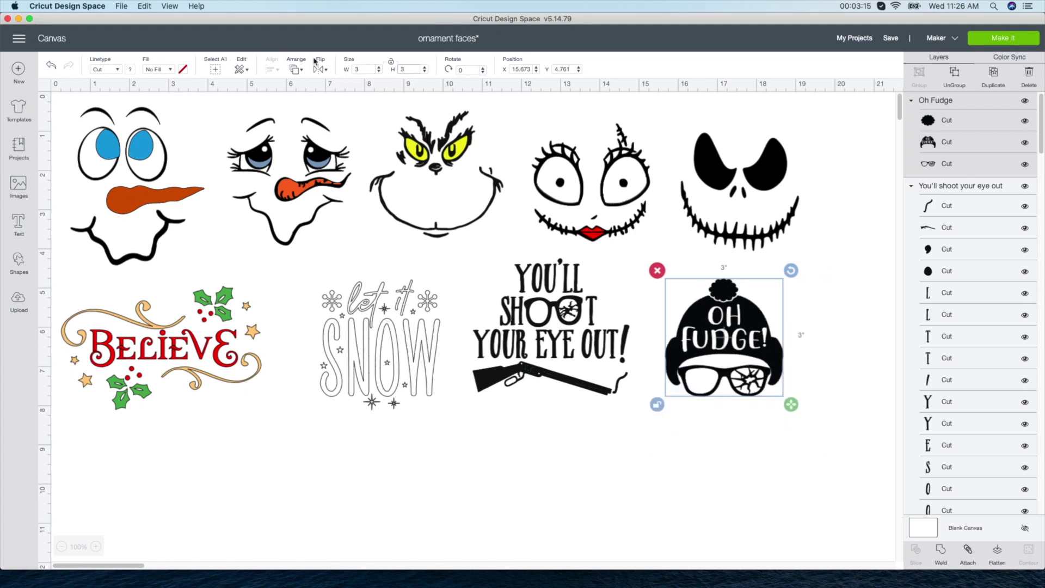
Unlock the proportions of the "You'll shoot your eye out" design and set its width and height to 3 inches each.
left_click(569, 366)
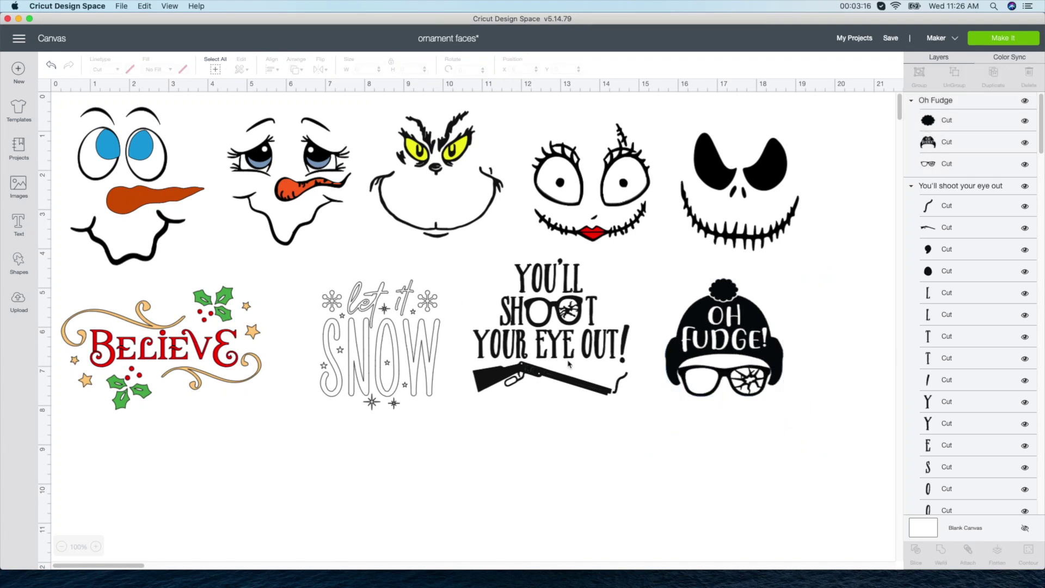
left_click(536, 278)
left_click(390, 62)
double_click(358, 69)
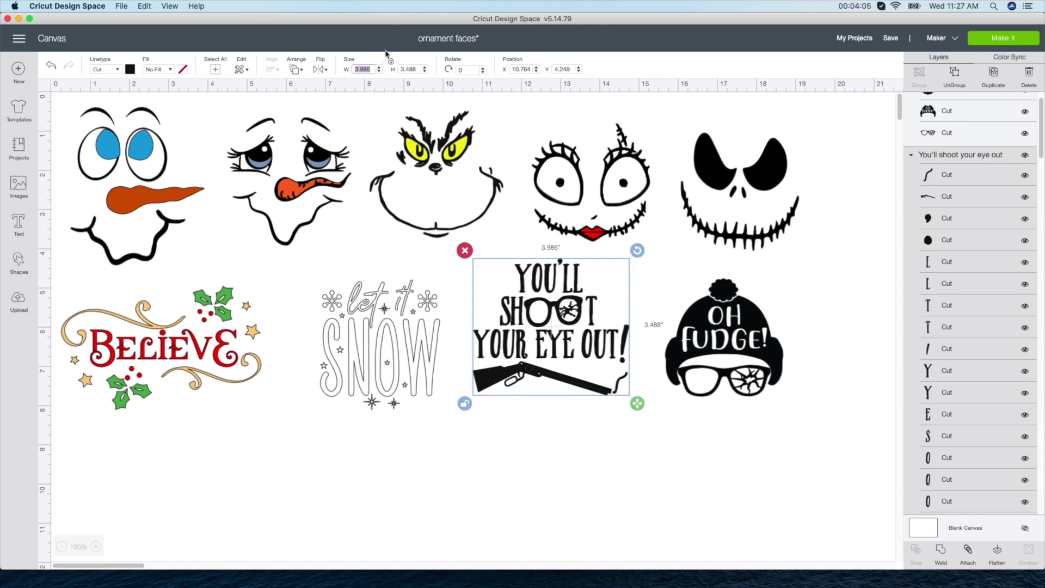
type("3")
key("Tab")
type("3")
key("Tab")
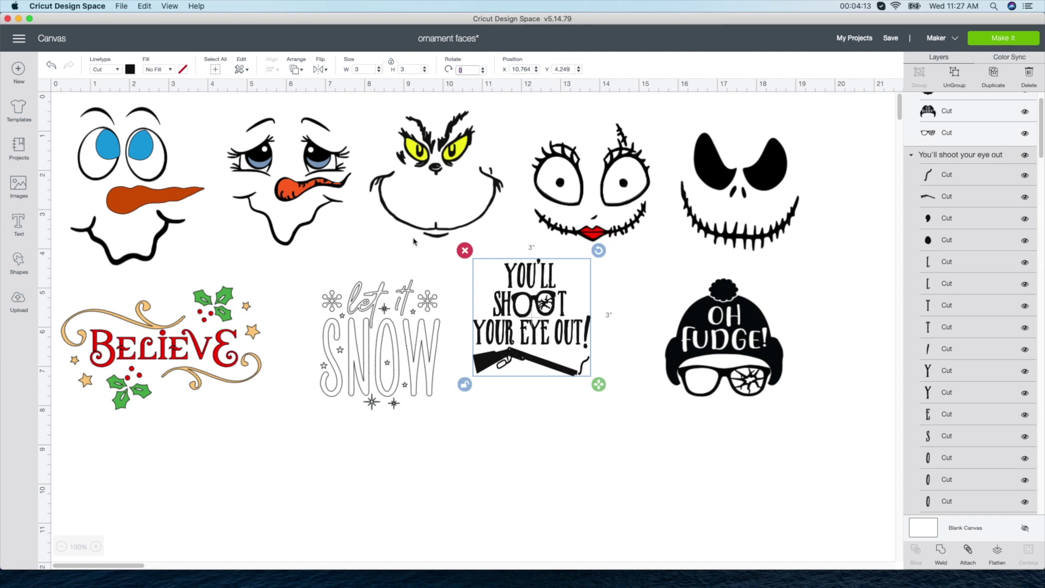
Select the Let it snow design.
left_click(411, 359)
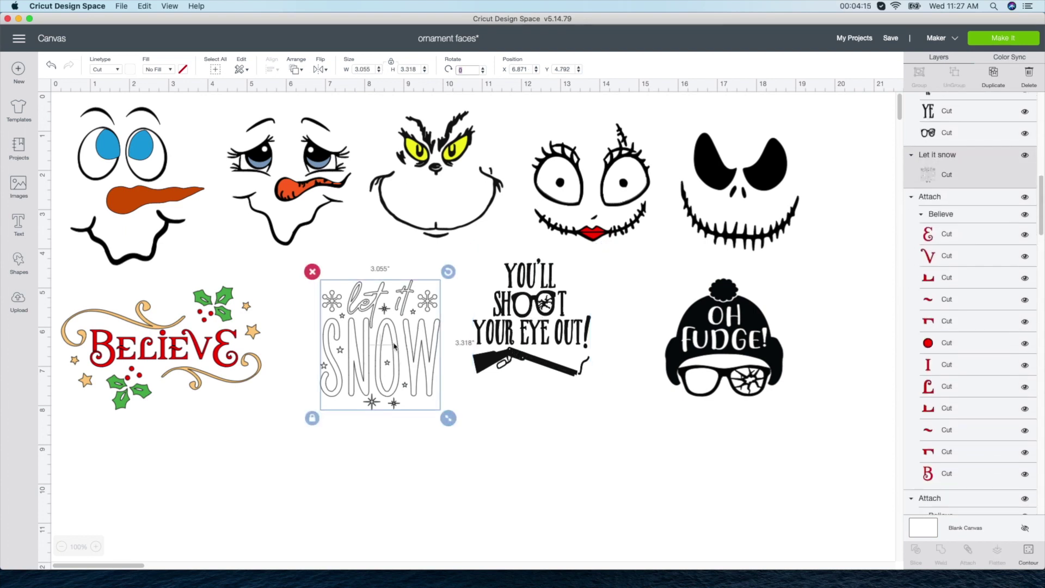